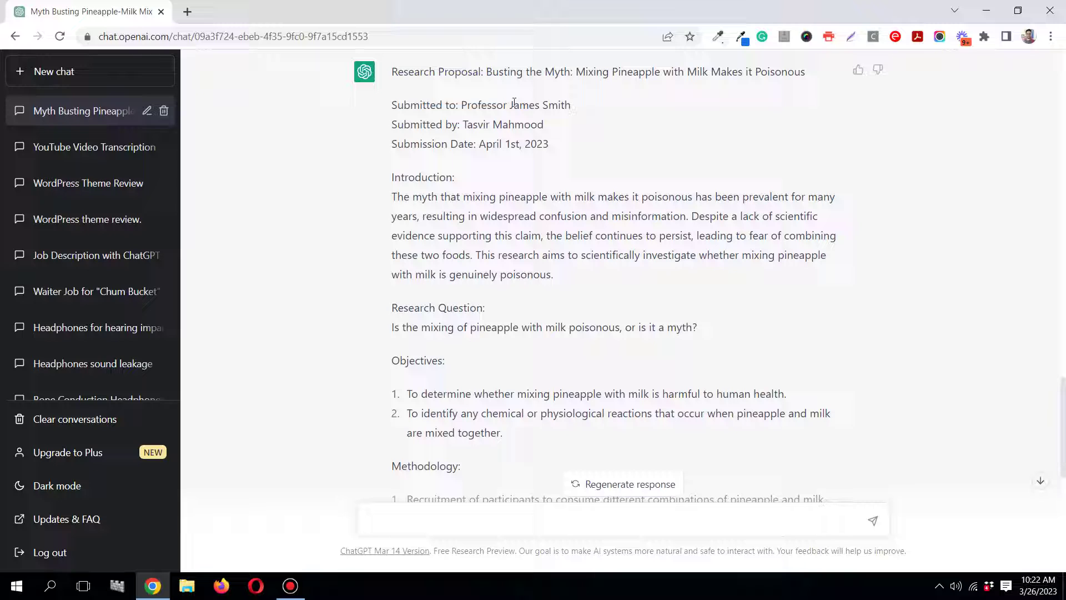
Select and copy the proposal title 'Busting the Myth through Poisonous' from the document.
drag(486, 73, 639, 87)
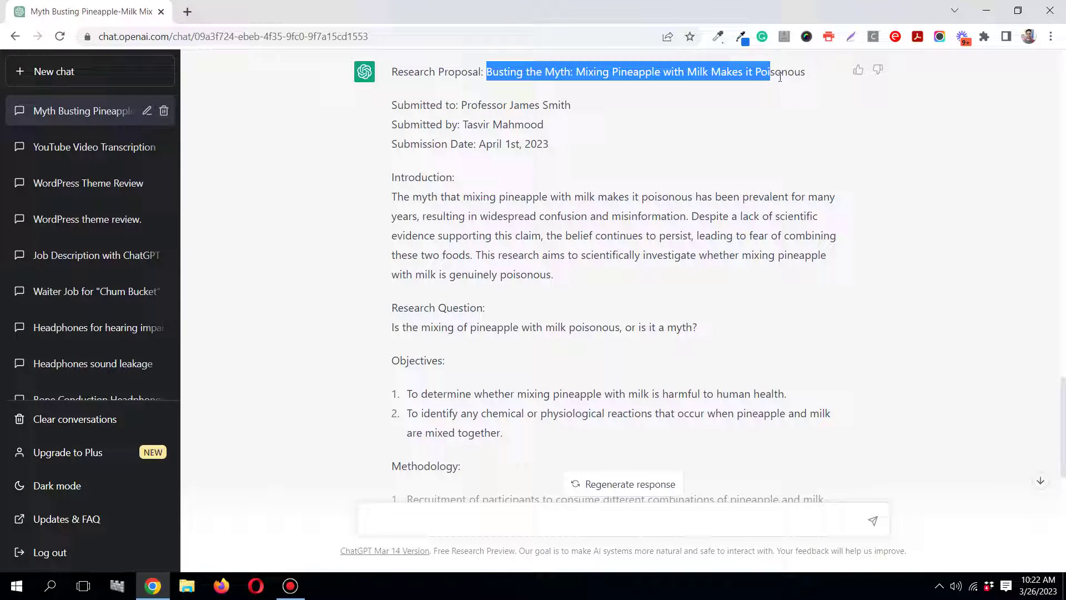
drag(639, 87, 806, 82)
click(676, 73)
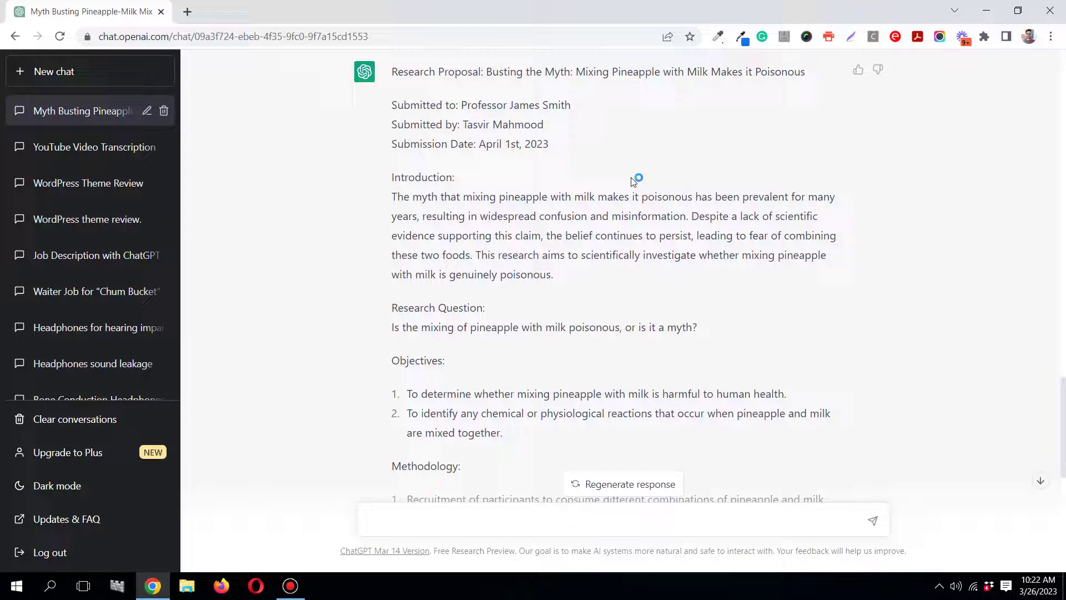
scroll(636, 181, down, 1)
scroll(636, 182, down, 1)
scroll(499, 176, up, 3)
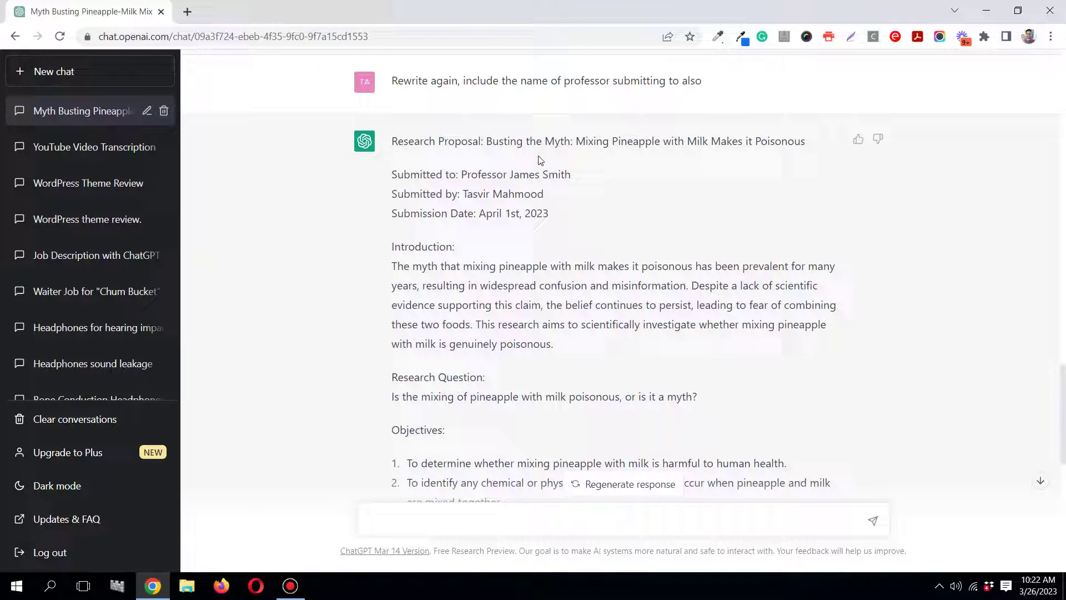
scroll(517, 167, down, 2)
scroll(483, 170, up, 2)
scroll(544, 167, down, 1)
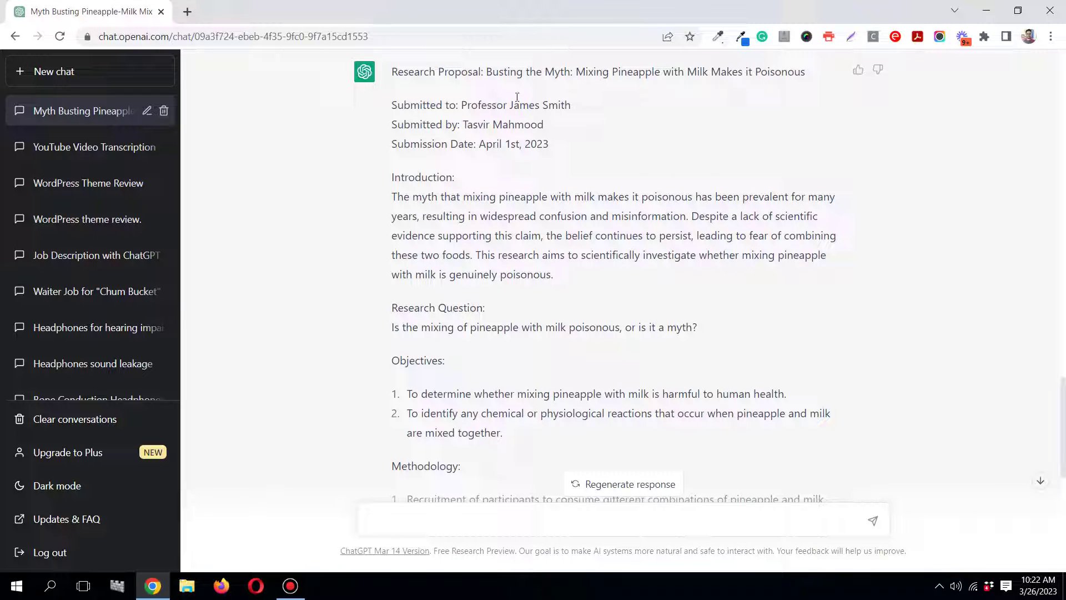
scroll(500, 200, down, 2)
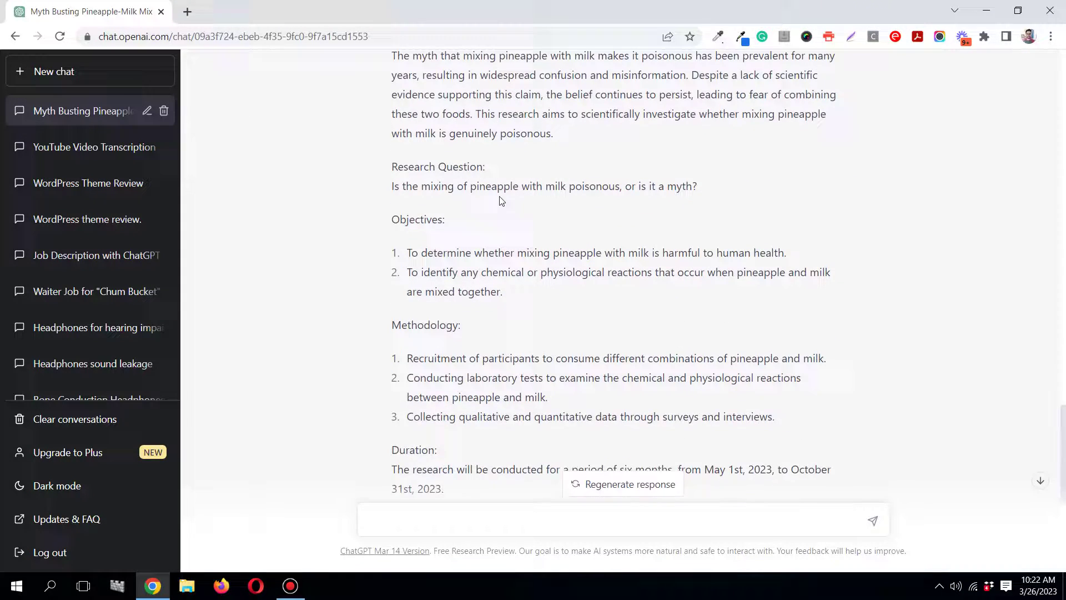
scroll(500, 200, down, 1)
scroll(500, 199, down, 1)
scroll(500, 198, down, 3)
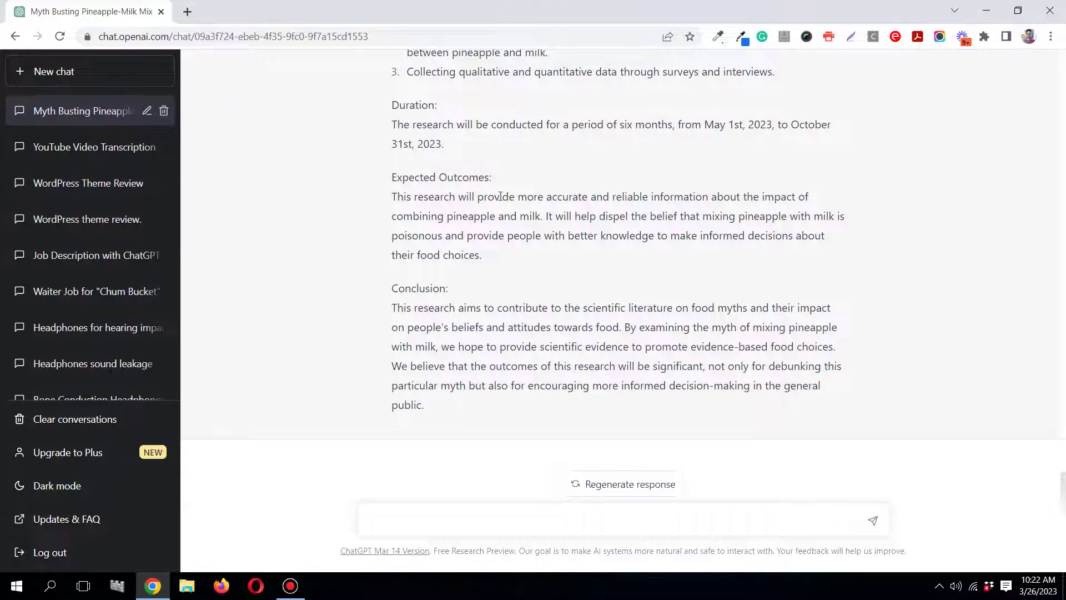
scroll(499, 196, up, 1)
scroll(500, 196, down, 1)
scroll(542, 191, up, 2)
scroll(542, 191, up, 3)
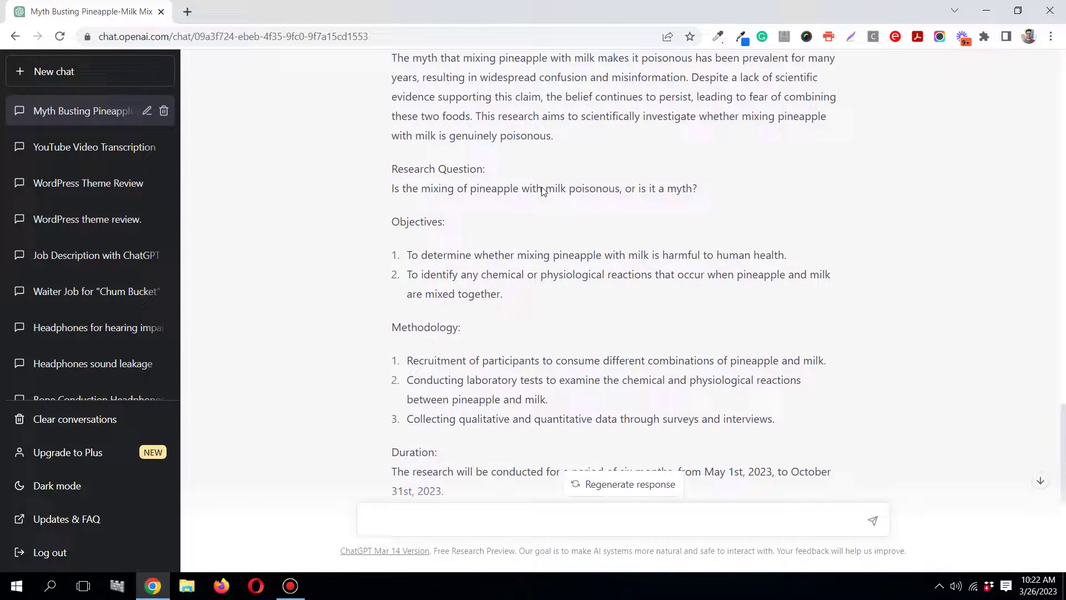
scroll(542, 191, up, 1)
scroll(542, 191, up, 2)
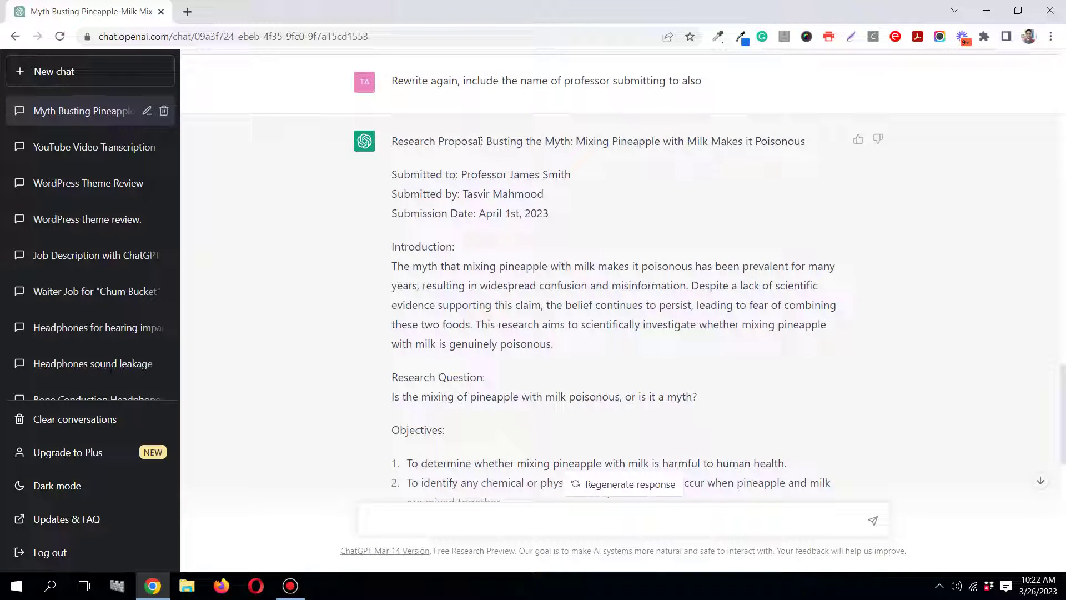
drag(484, 140, 807, 146)
key(ctrl+c)
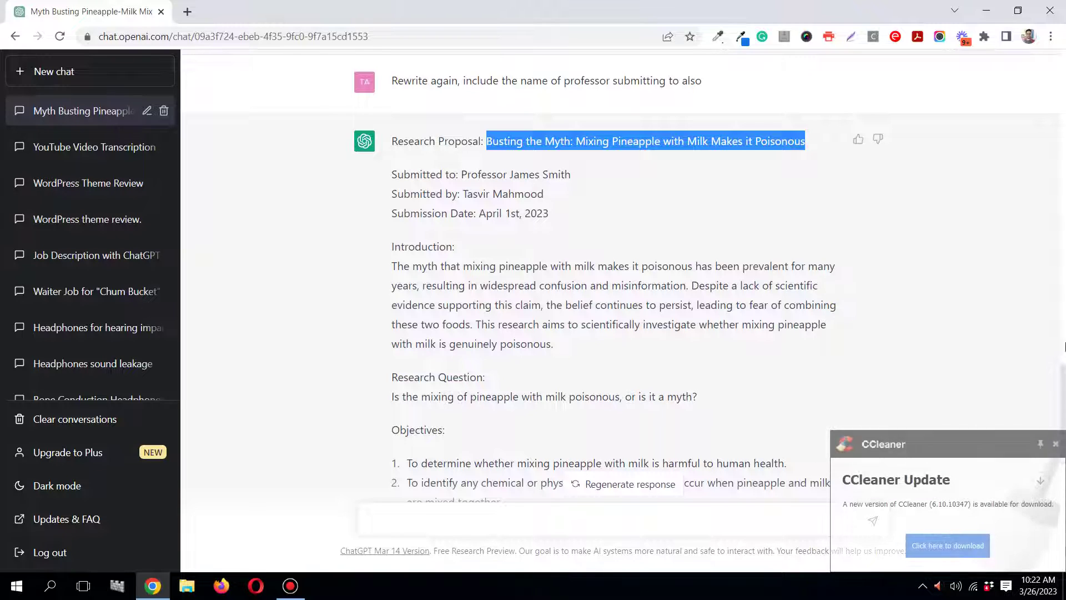
click(1056, 443)
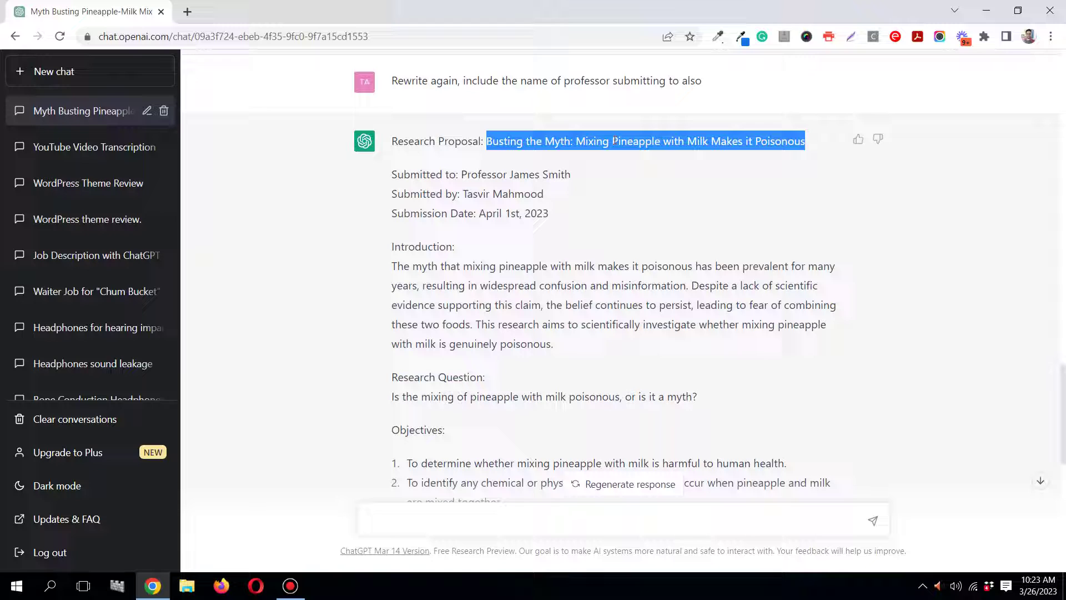
right_click(608, 147)
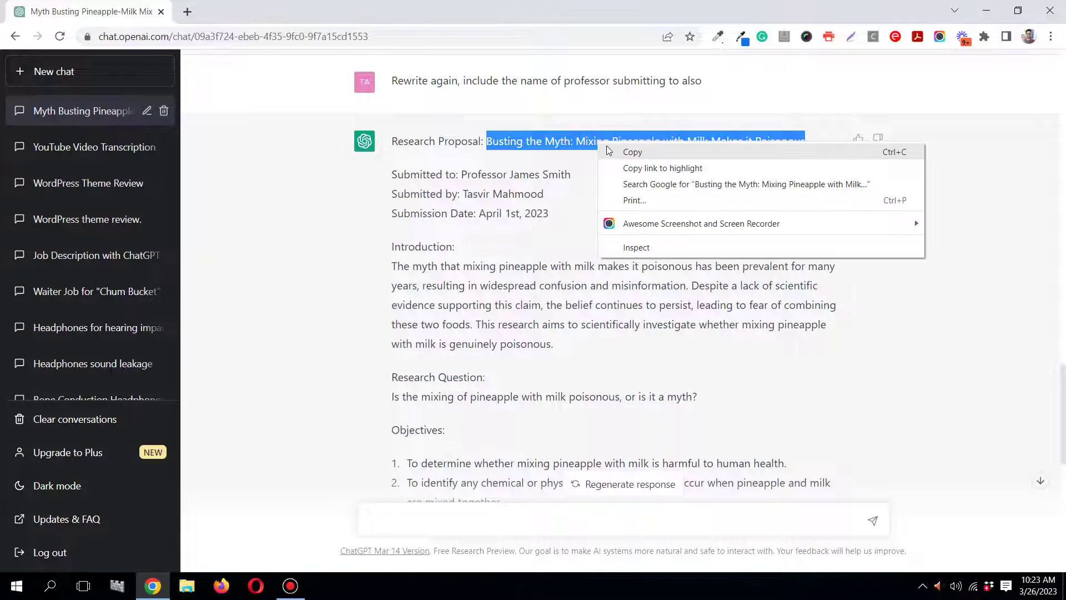
key(Escape)
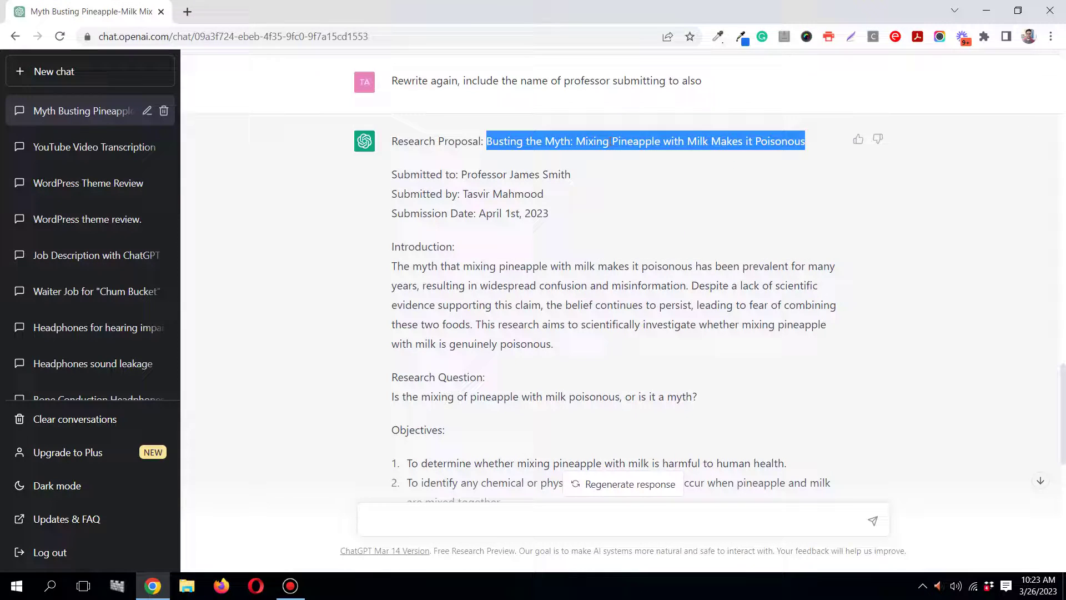
right_click(615, 145)
click(642, 151)
scroll(566, 275, down, 5)
scroll(567, 278, up, 1)
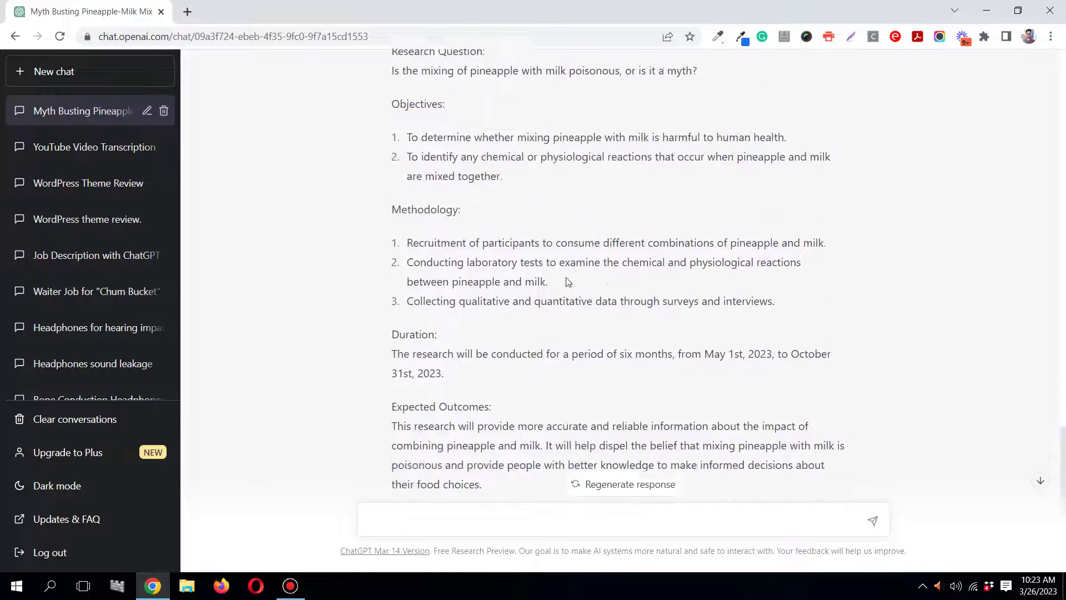
scroll(566, 279, up, 2)
scroll(572, 276, up, 2)
scroll(572, 276, up, 2)
click(573, 279)
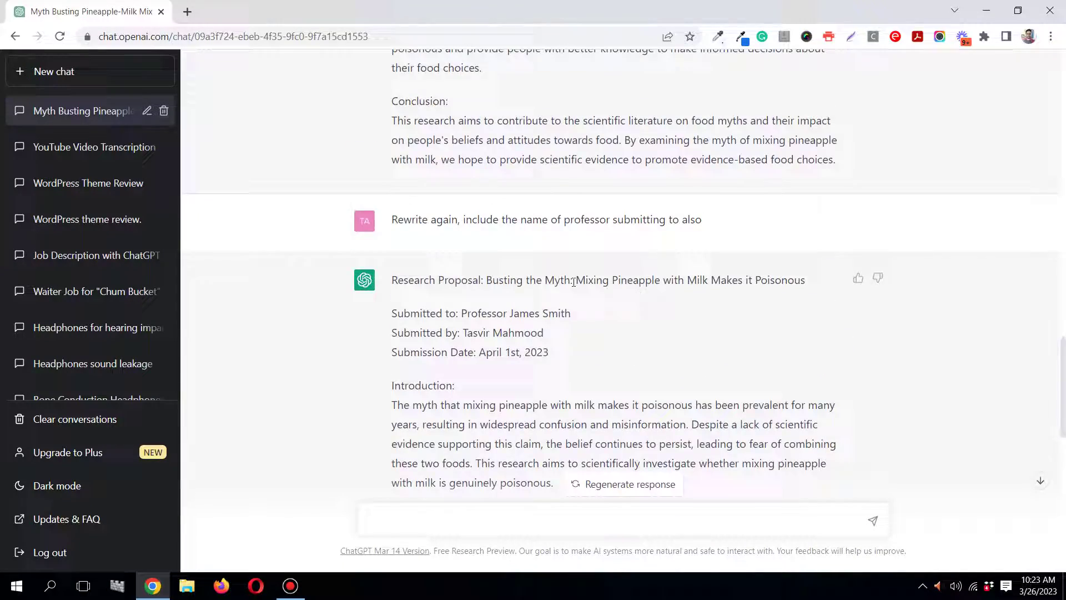
scroll(573, 283, down, 8)
scroll(573, 287, down, 2)
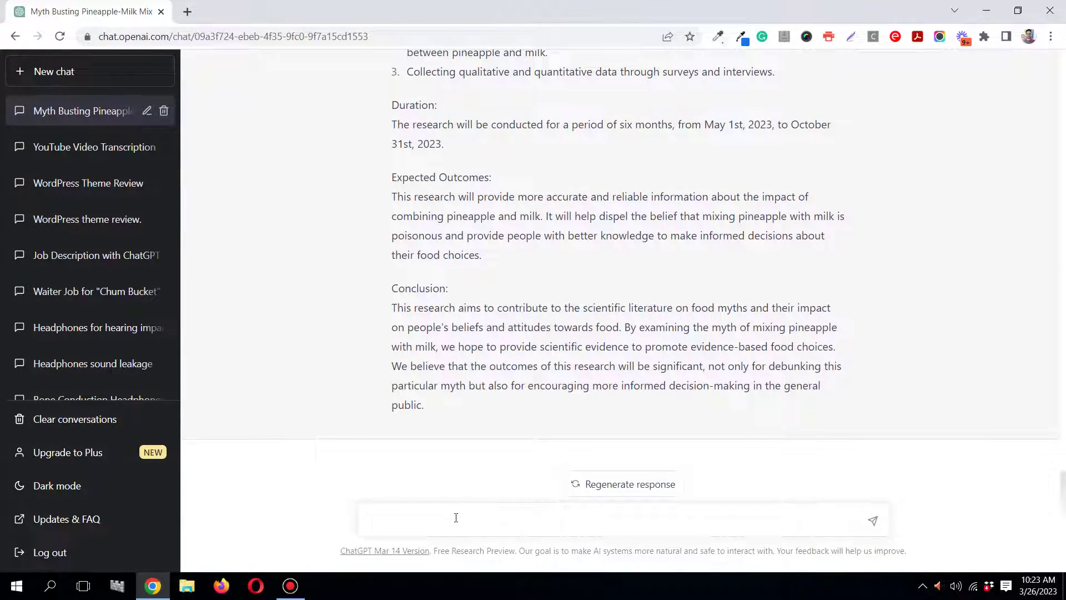
text(wr)
text(ite down )
text(15 )
text(surv)
text(ey ques)
text(tions f)
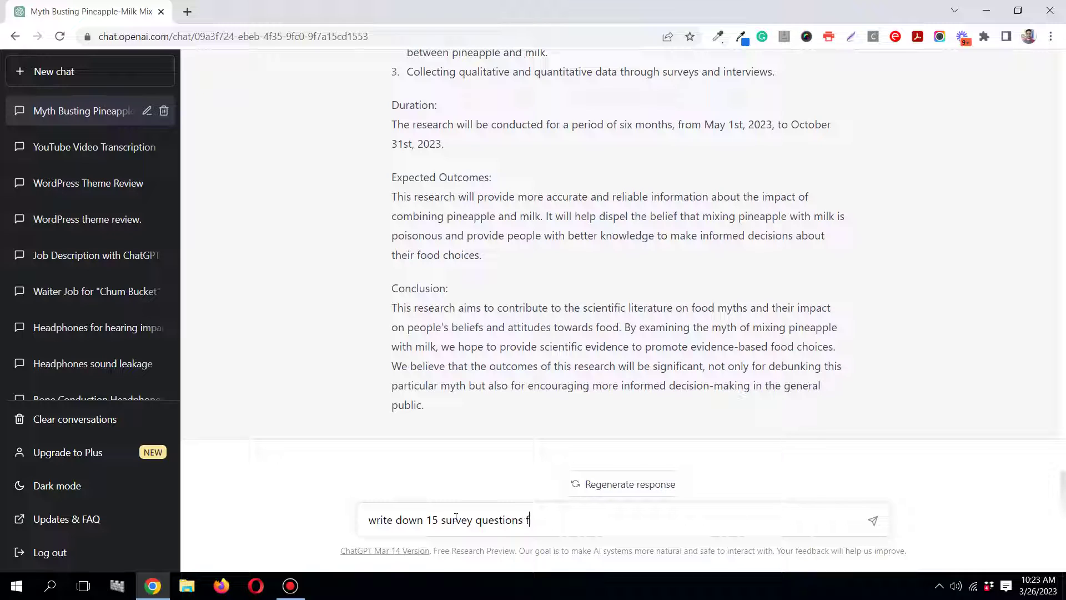
text(or the top)
text(ic "")
Paste the myth title between the quotes and send the request for 15 multiple-choice survey questions.
key(ctrl+v)
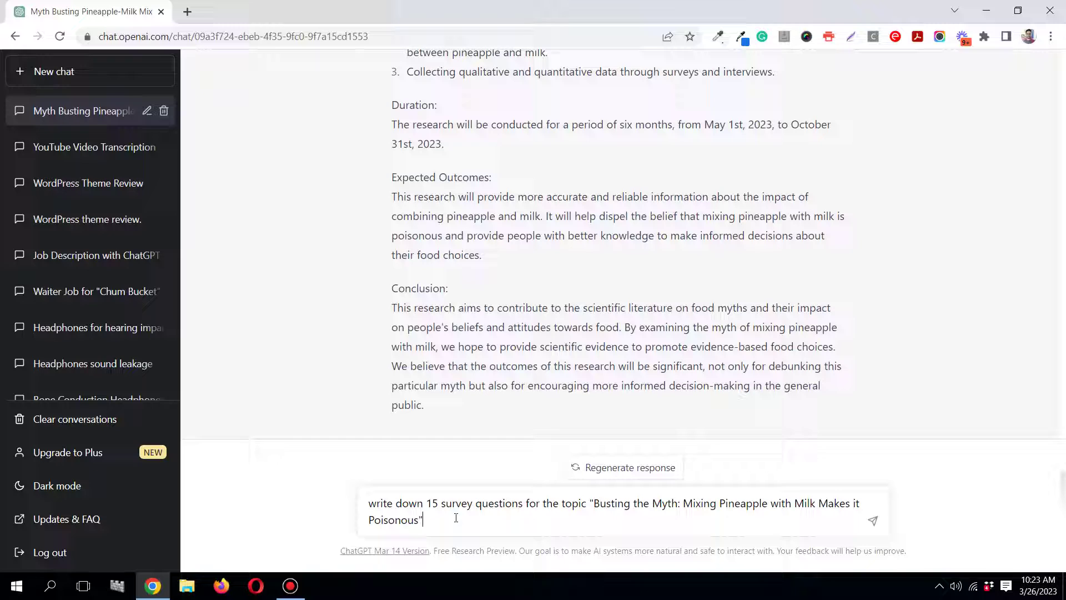
text(. )
text(Make)
text( sure )
text(they are)
text( multipl)
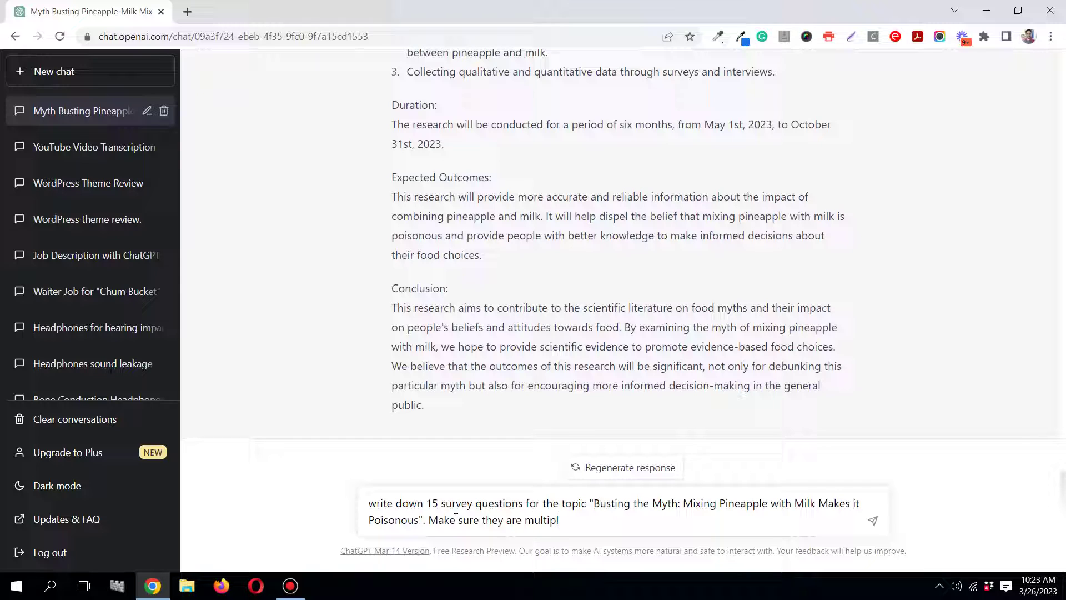
text(e choi)
text(ce quest)
text(ions, also )
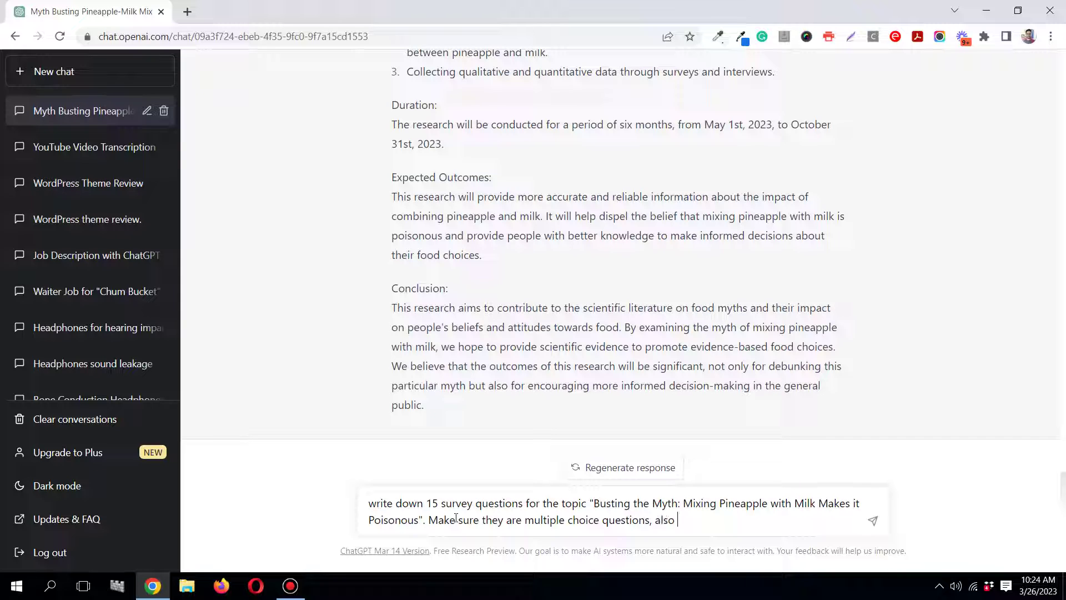
text(include )
text(the options )
text(for each )
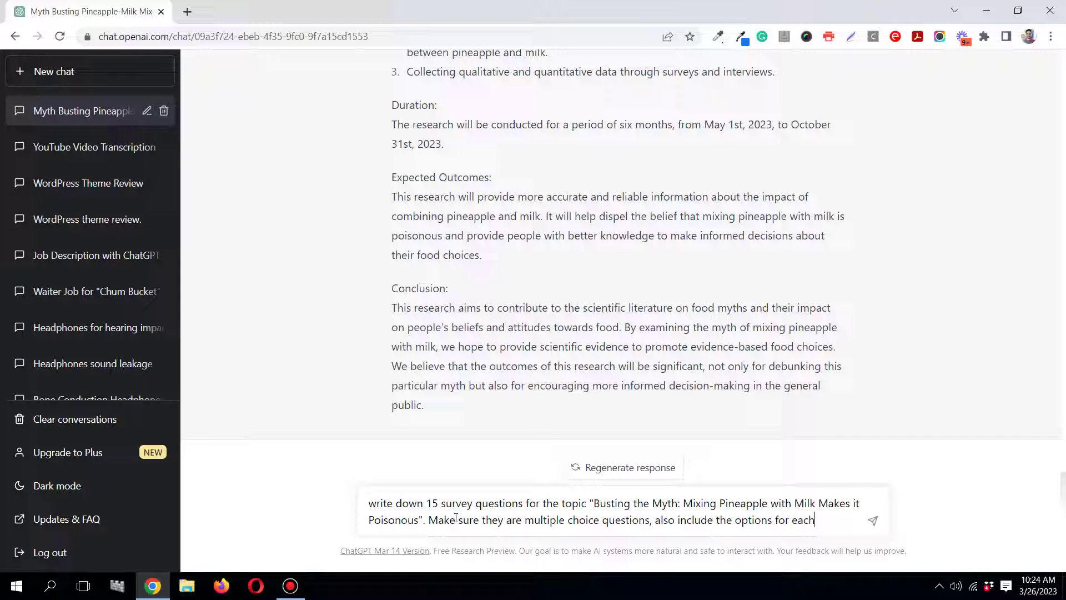
text(questi)
text(on.)
key(Return)
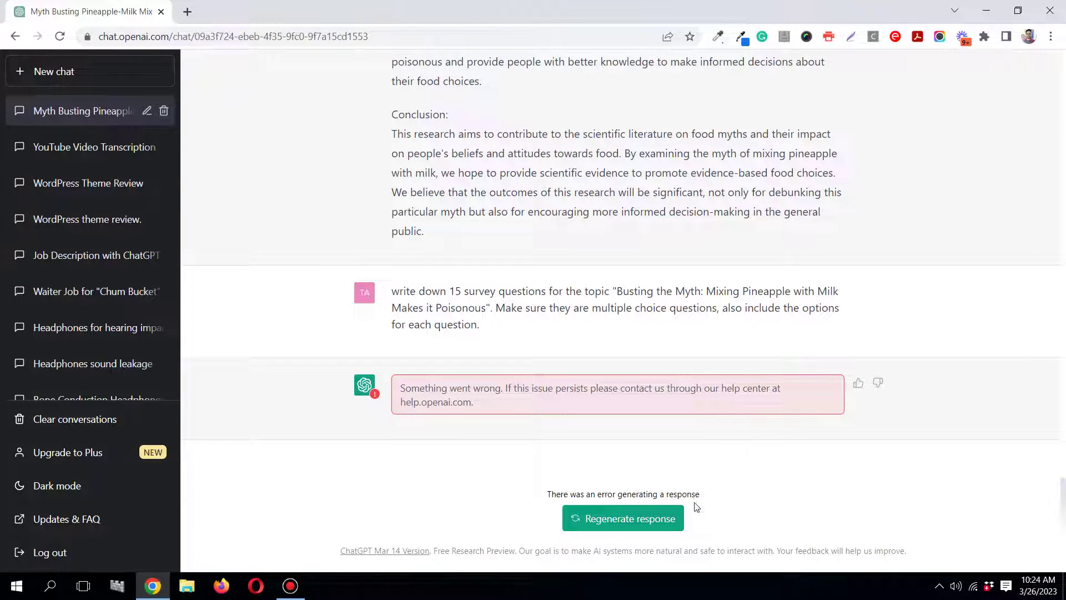
Regenerate the failed response to get the 15 multiple-choice survey questions with options.
click(583, 521)
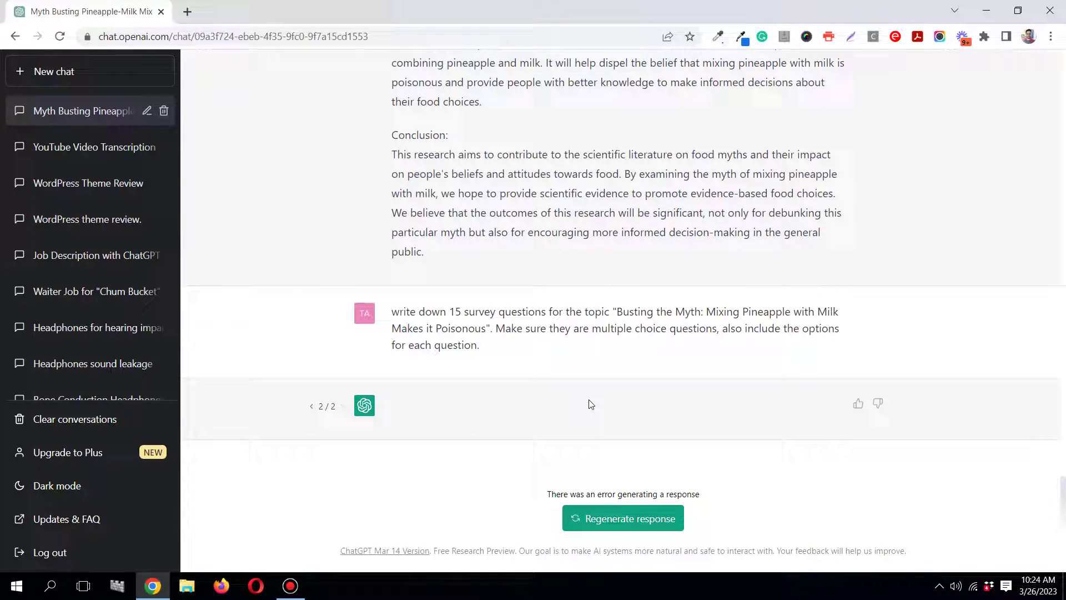
click(624, 518)
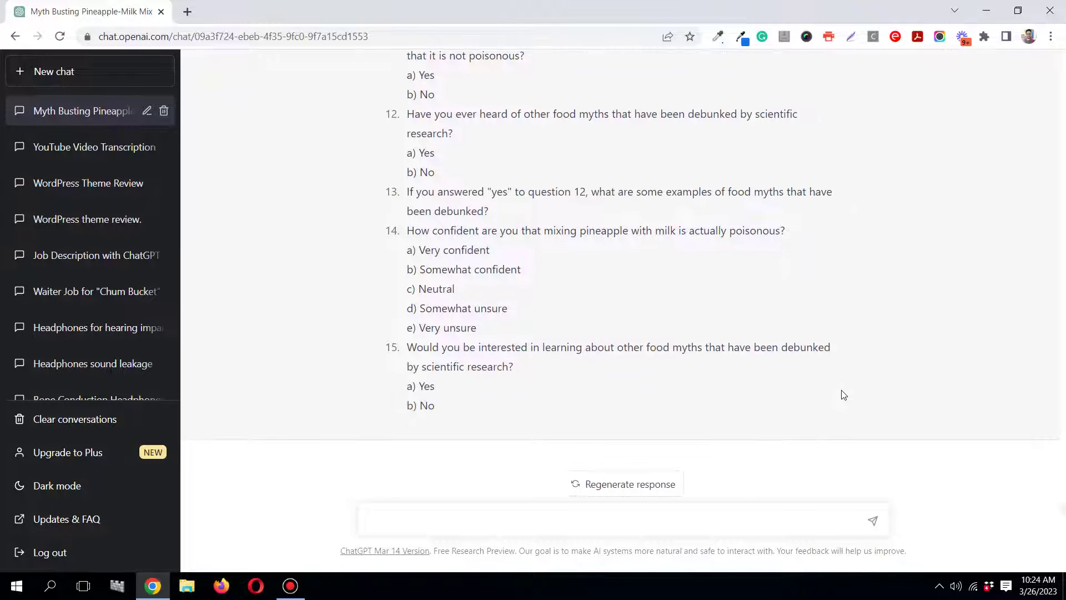
scroll(842, 395, up, 4)
scroll(842, 396, up, 2)
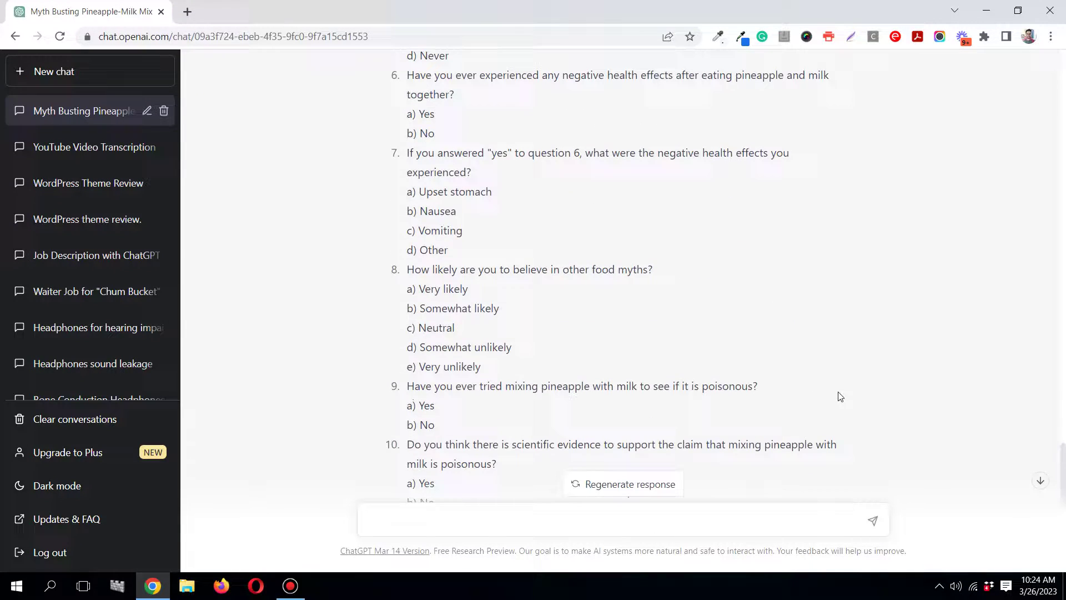
scroll(840, 397, up, 2)
scroll(840, 396, up, 3)
scroll(840, 397, up, 1)
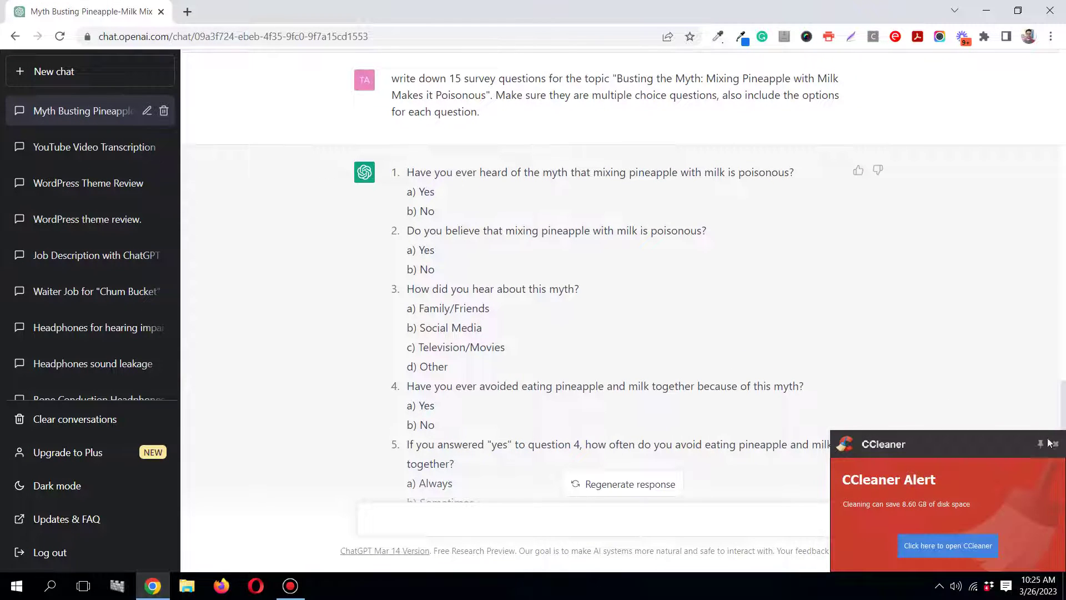
click(1053, 444)
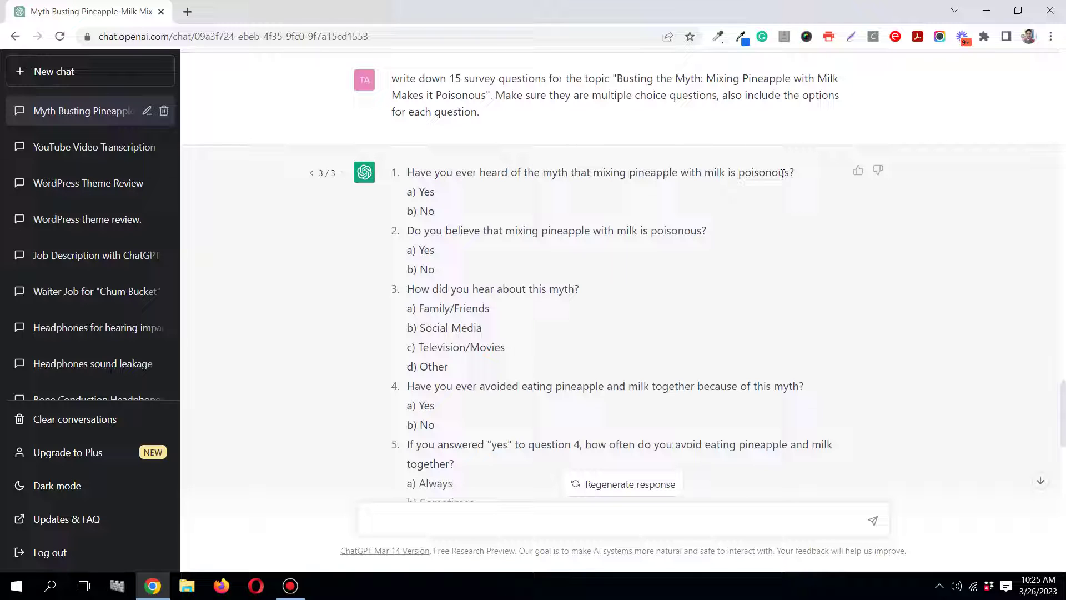
scroll(437, 218, down, 1)
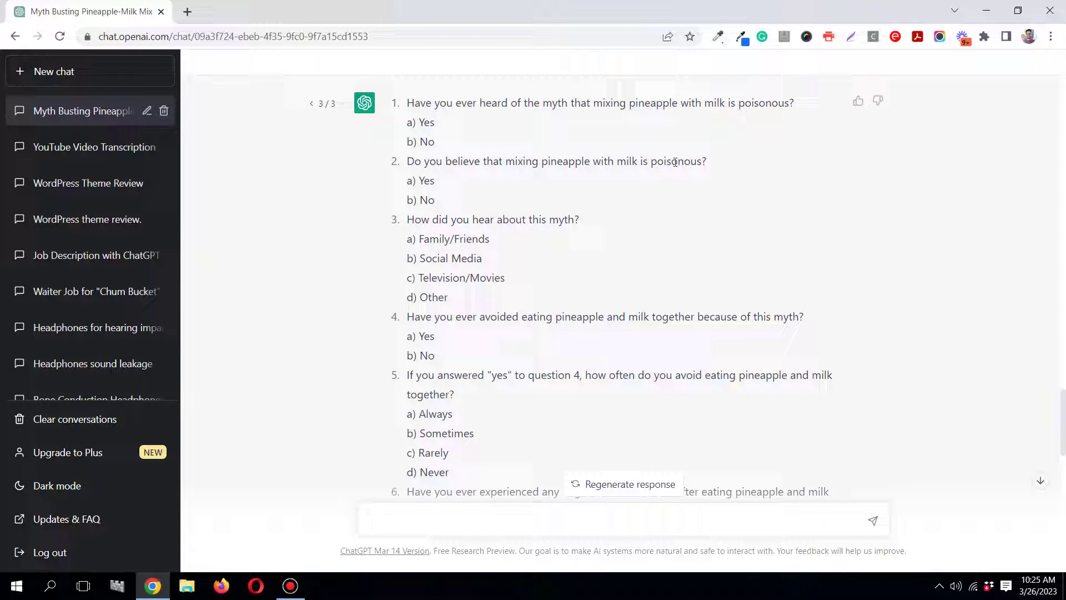
scroll(442, 211, down, 1)
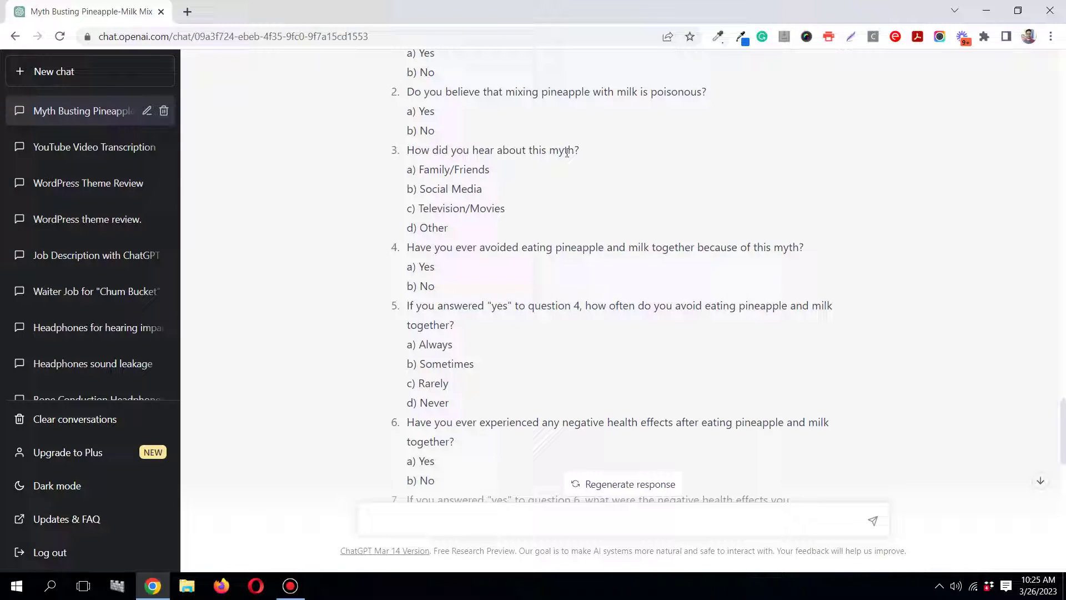
scroll(477, 164, down, 1)
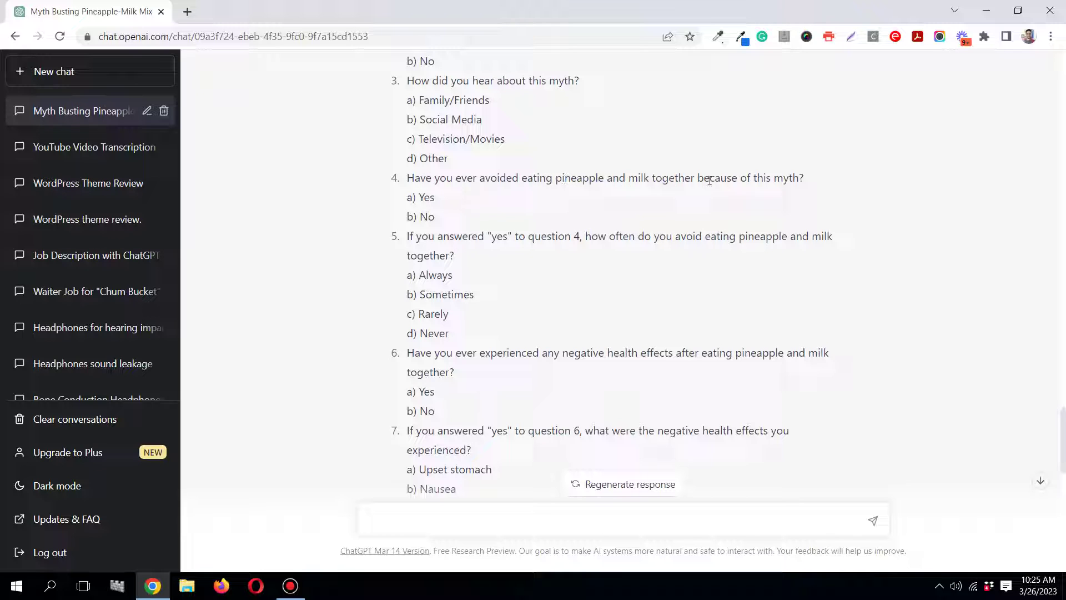
scroll(327, 188, down, 1)
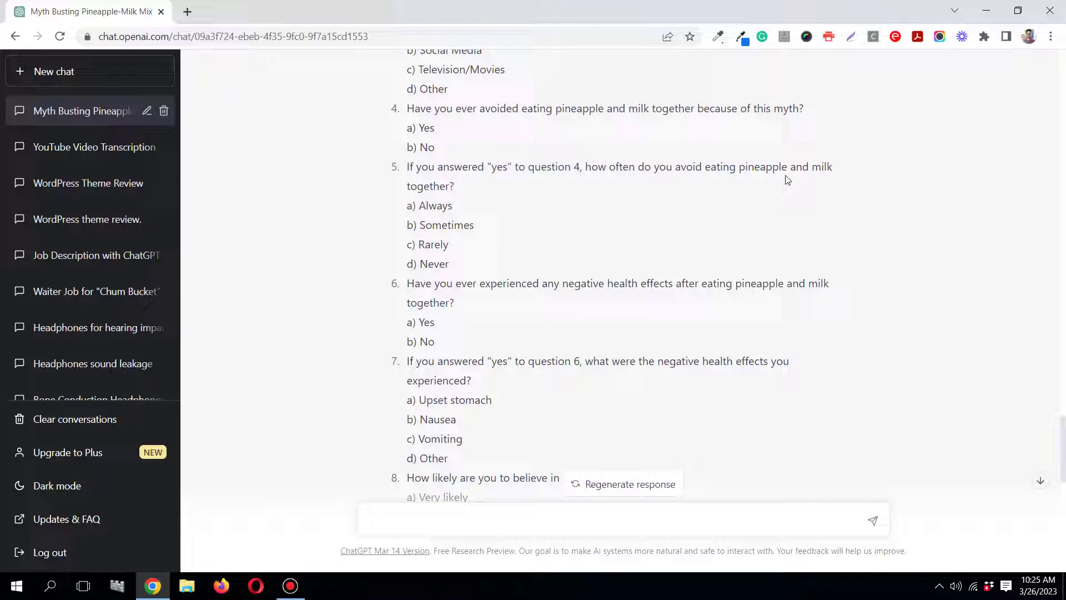
scroll(525, 205, down, 1)
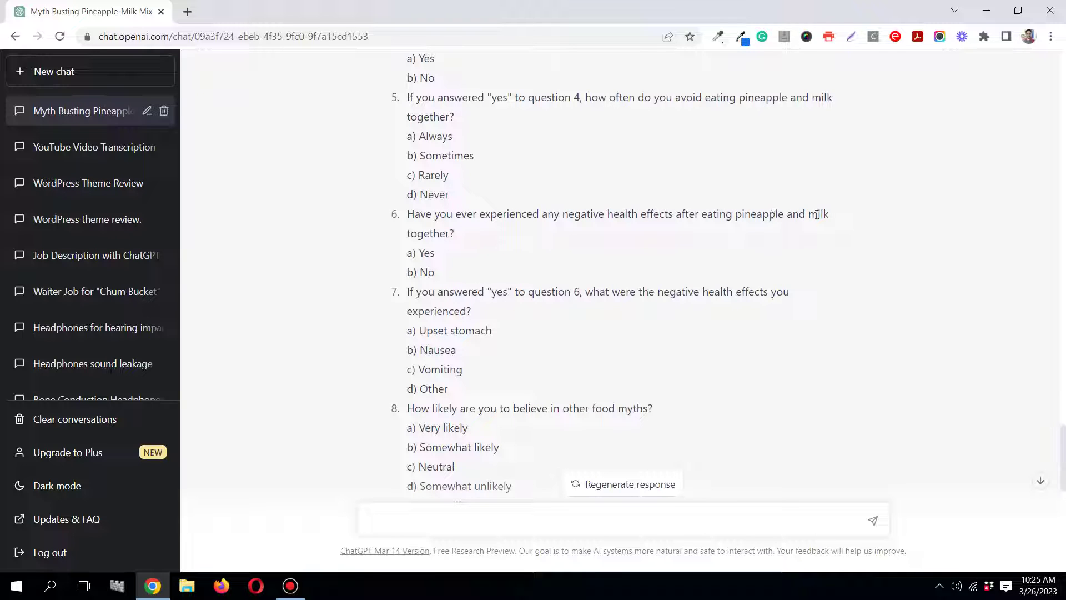
scroll(519, 231, down, 2)
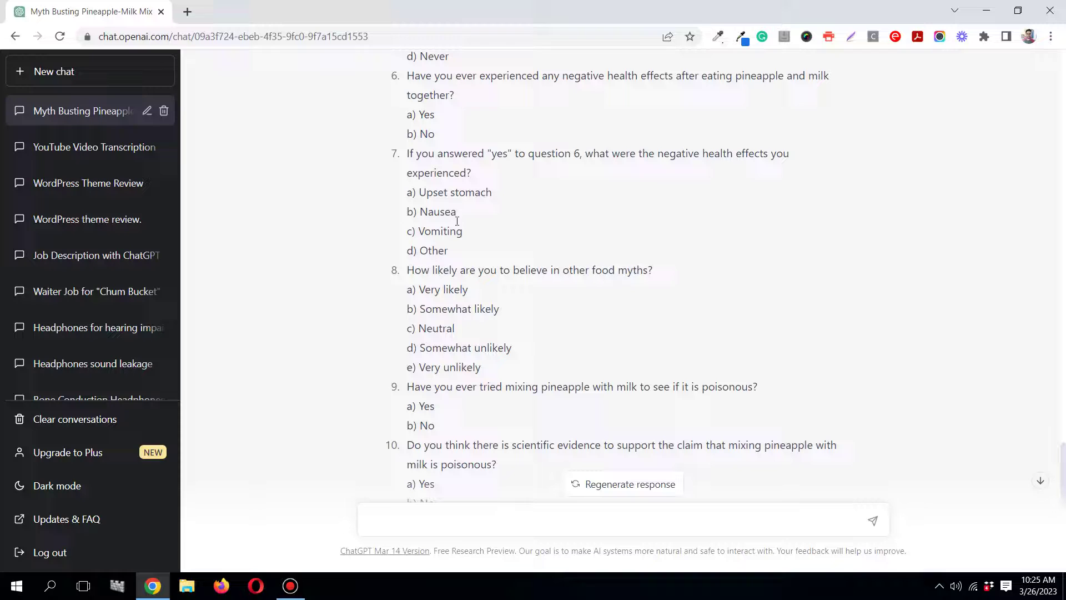
scroll(435, 194, down, 1)
scroll(434, 193, down, 1)
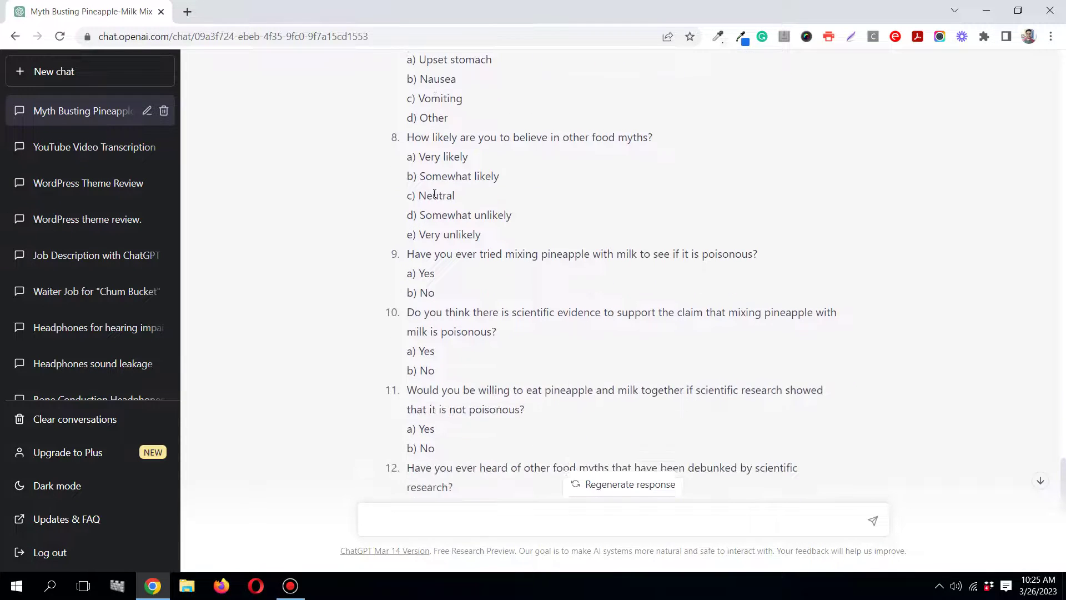
scroll(434, 194, down, 1)
scroll(434, 195, down, 2)
scroll(436, 192, down, 2)
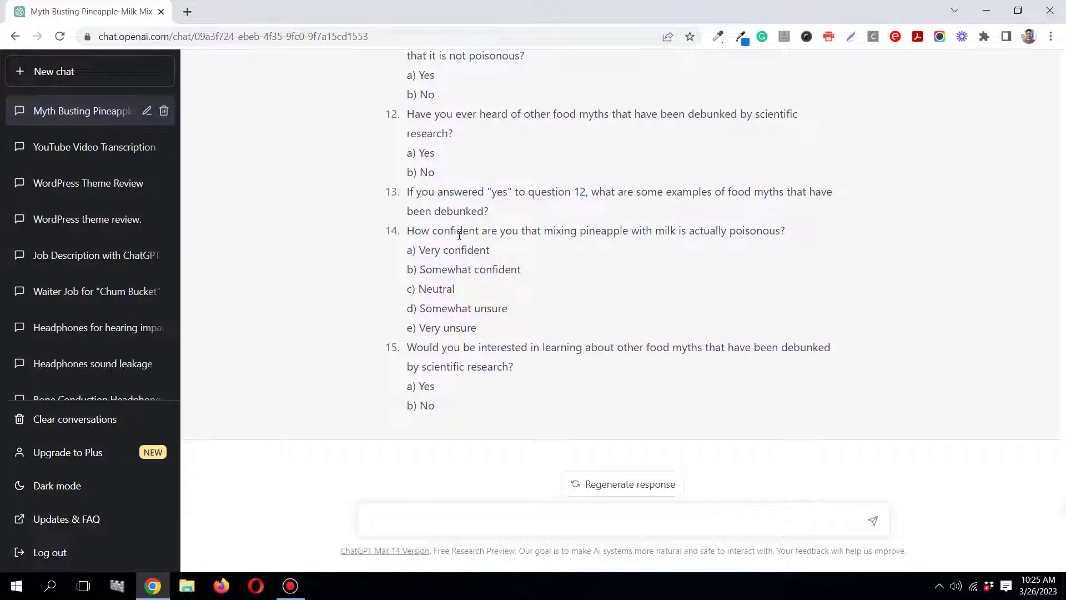
scroll(441, 242, up, 1)
drag(407, 261, 493, 281)
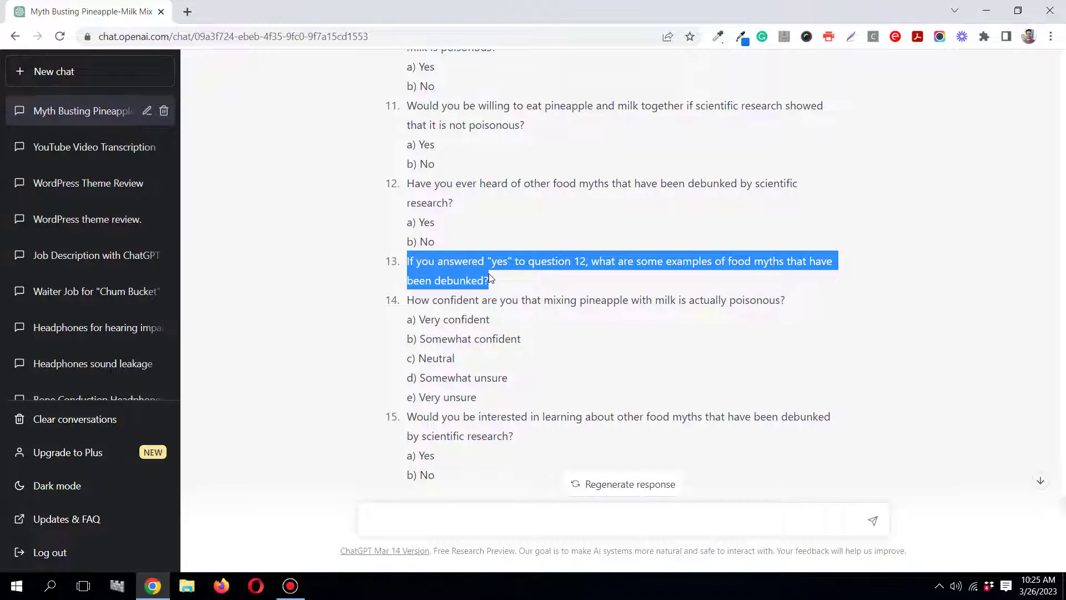
click(493, 280)
scroll(491, 272, down, 1)
scroll(491, 272, up, 3)
scroll(491, 272, up, 3)
scroll(491, 272, up, 3)
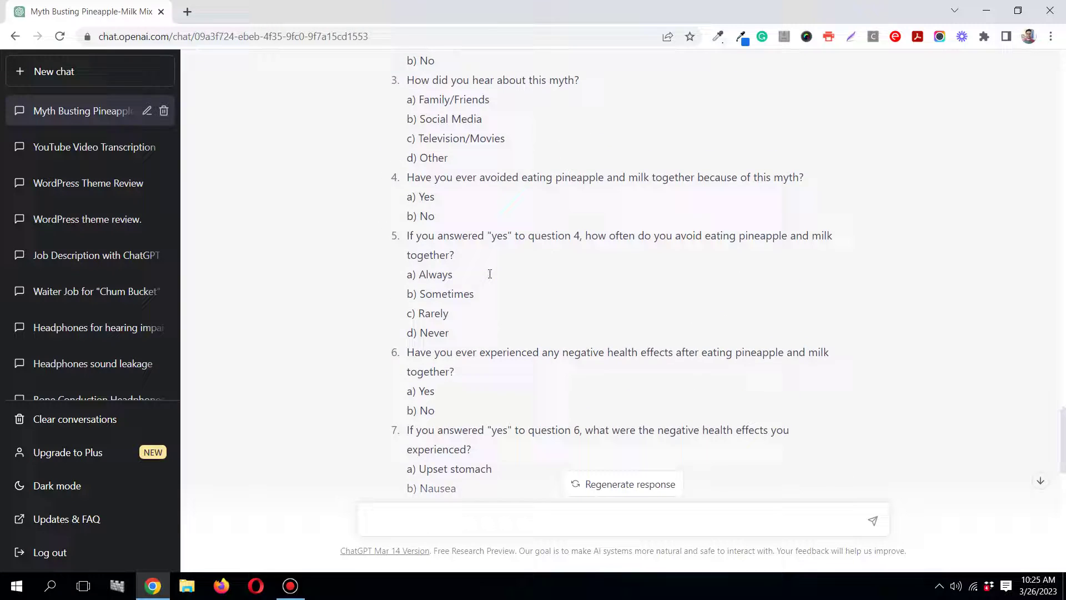
scroll(476, 266, up, 2)
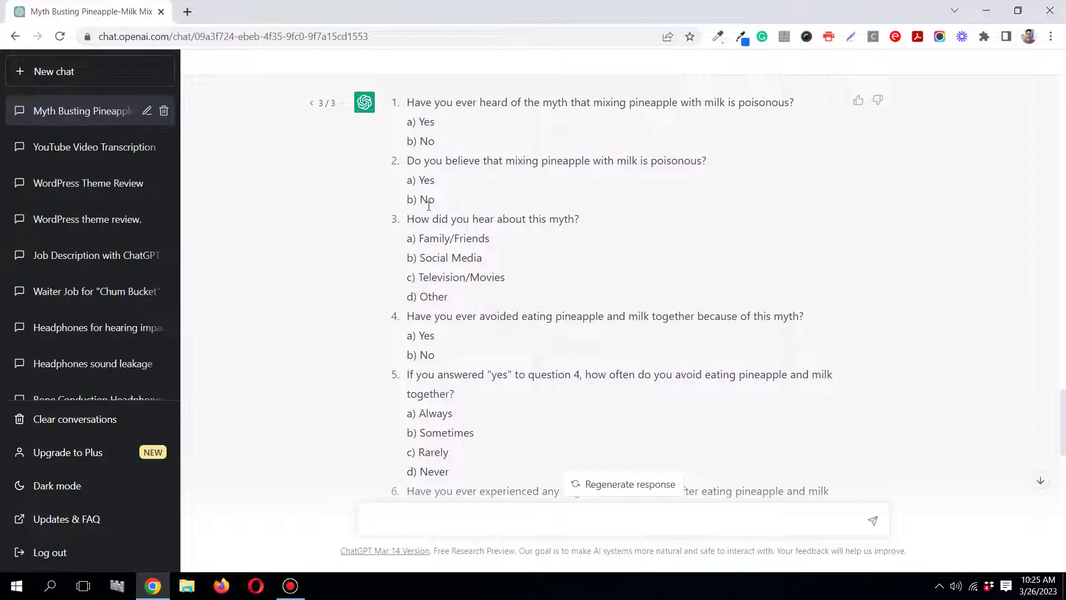
scroll(429, 204, down, 1)
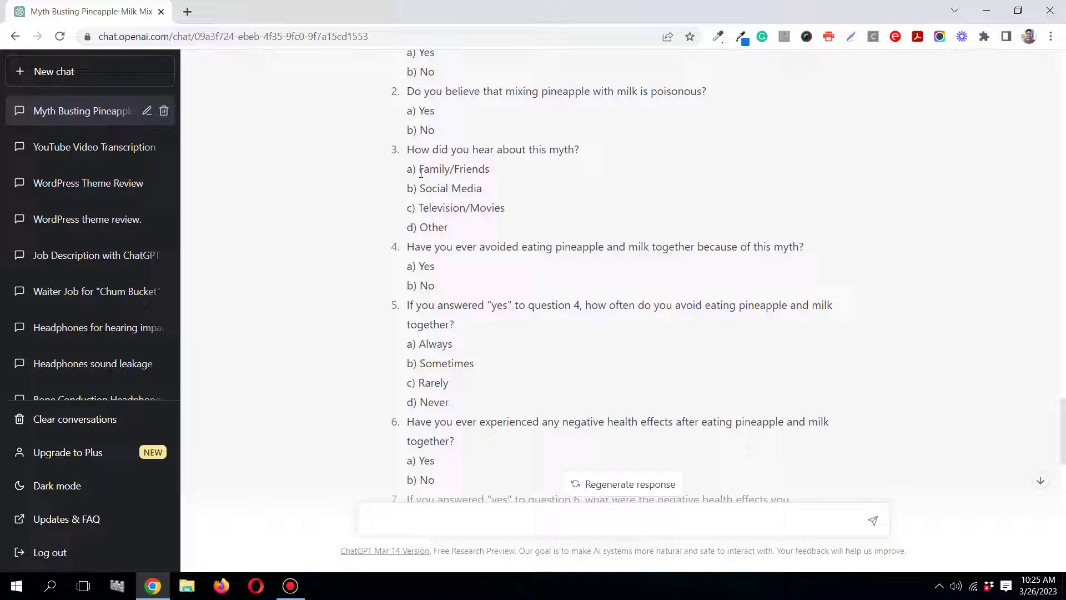
drag(418, 169, 453, 227)
click(452, 227)
scroll(450, 250, down, 2)
scroll(442, 376, down, 10)
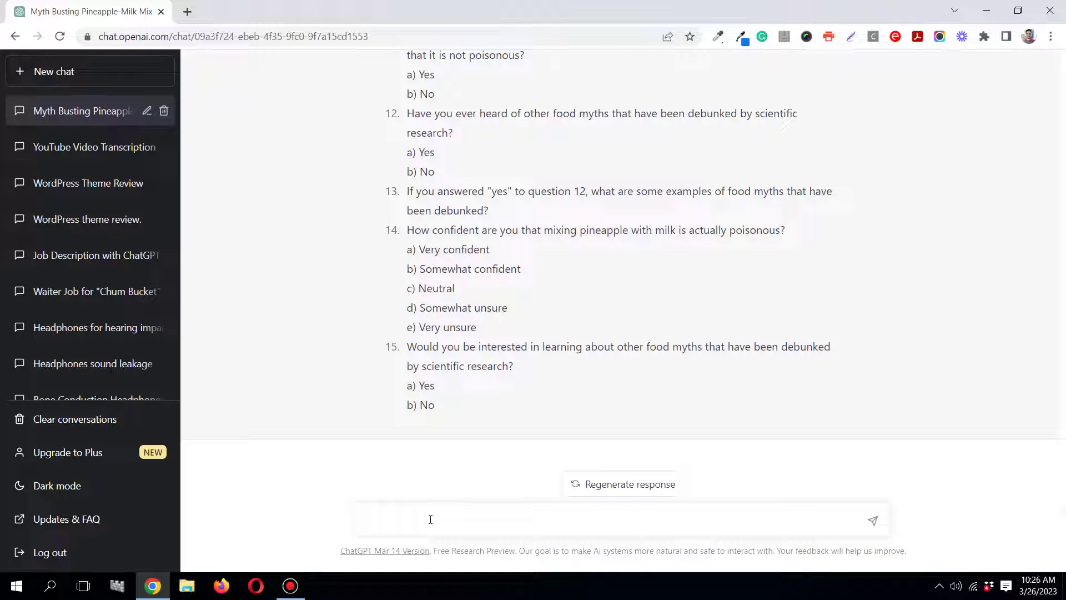
text(w)
text(rite )
text(5 more)
Send 'write 5 more' to get survey questions 16–20 with their options.
key(Return)
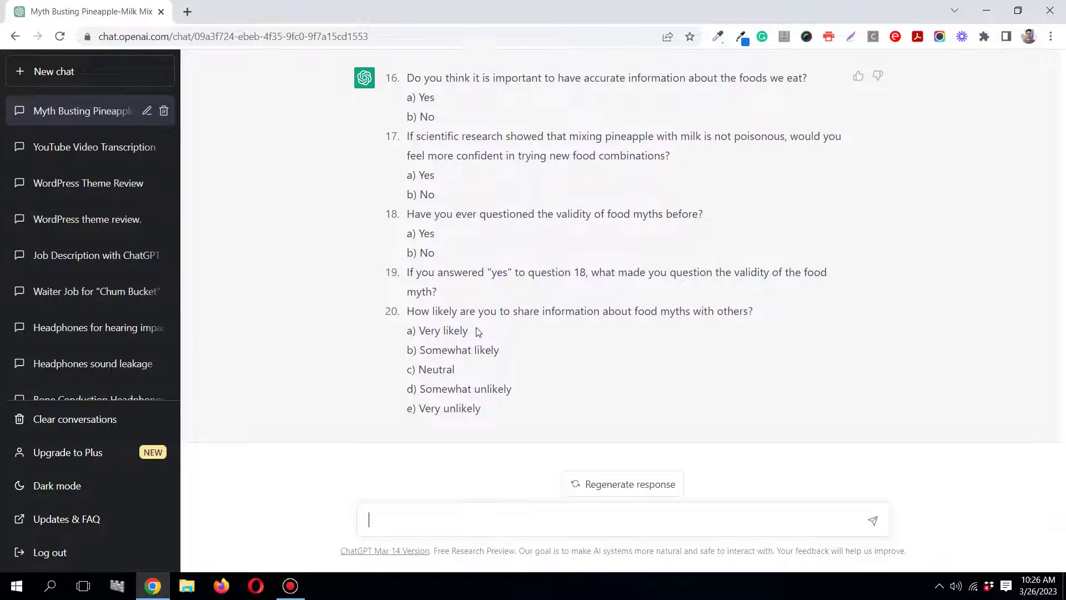
scroll(476, 332, up, 3)
scroll(477, 332, up, 3)
scroll(477, 332, down, 5)
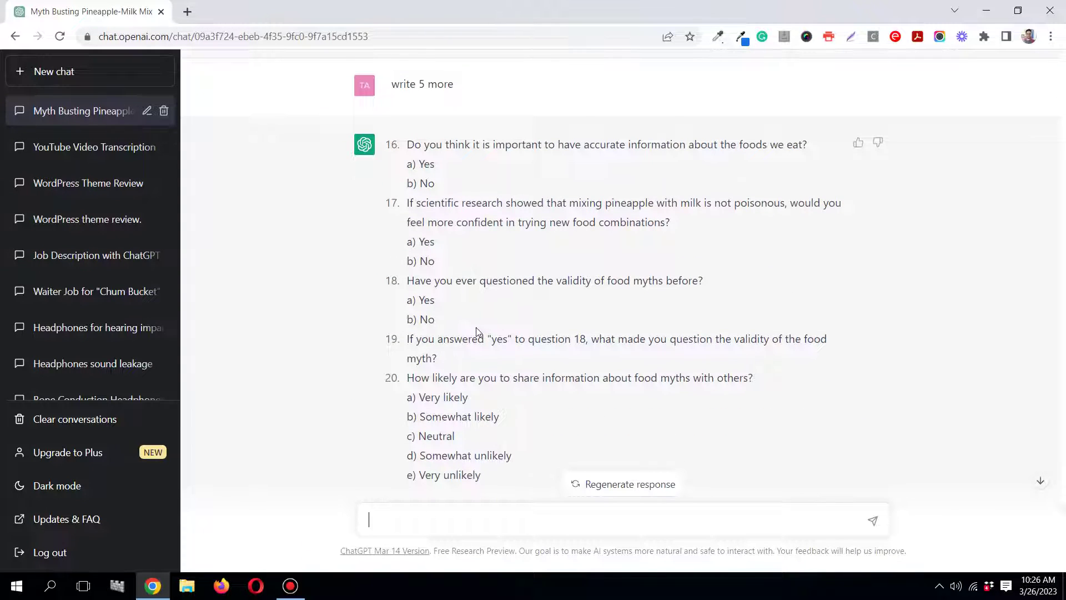
scroll(477, 332, down, 1)
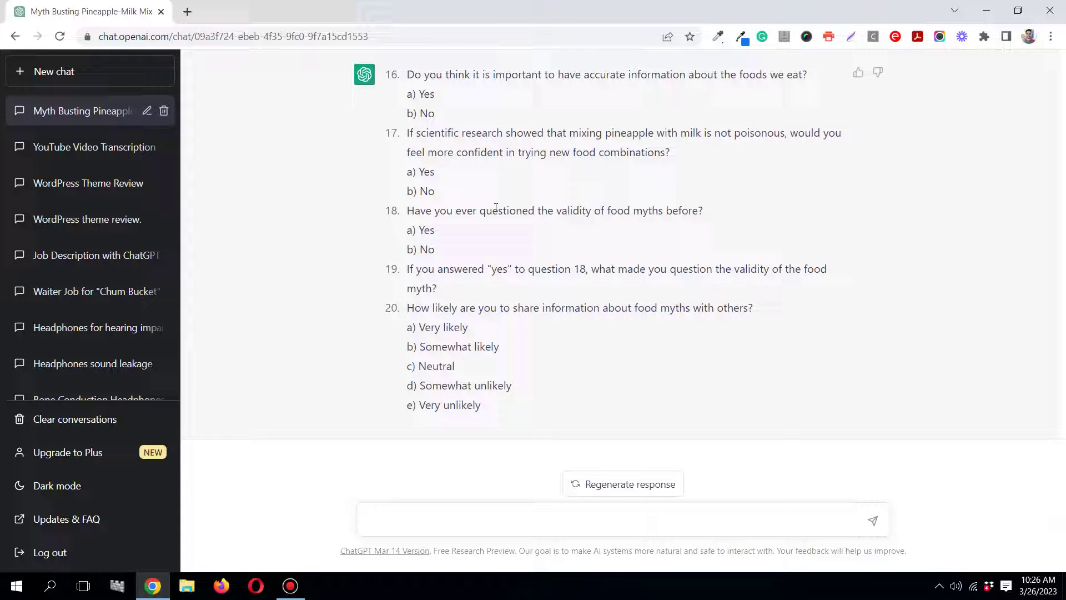
scroll(496, 209, up, 4)
scroll(496, 208, down, 4)
scroll(497, 207, up, 3)
scroll(497, 207, up, 2)
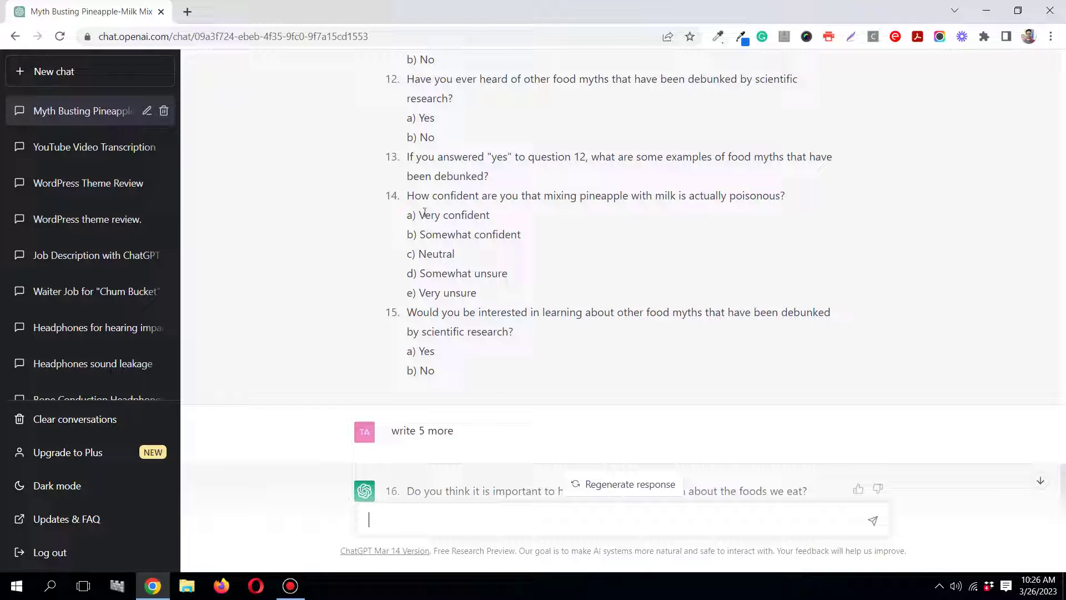
scroll(517, 208, up, 1)
scroll(517, 208, up, 2)
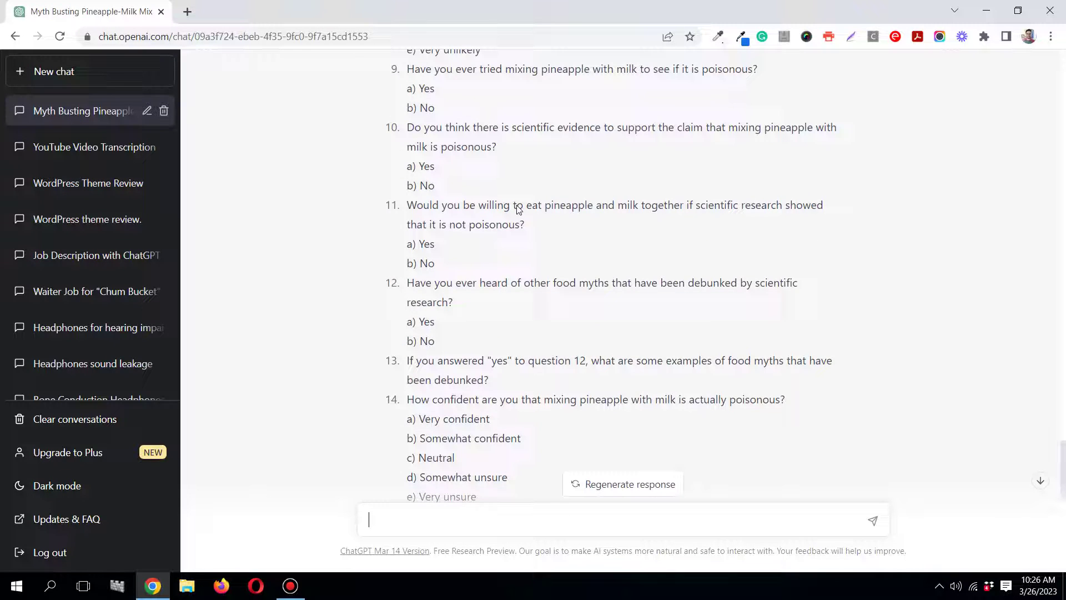
scroll(516, 208, up, 4)
scroll(516, 209, up, 2)
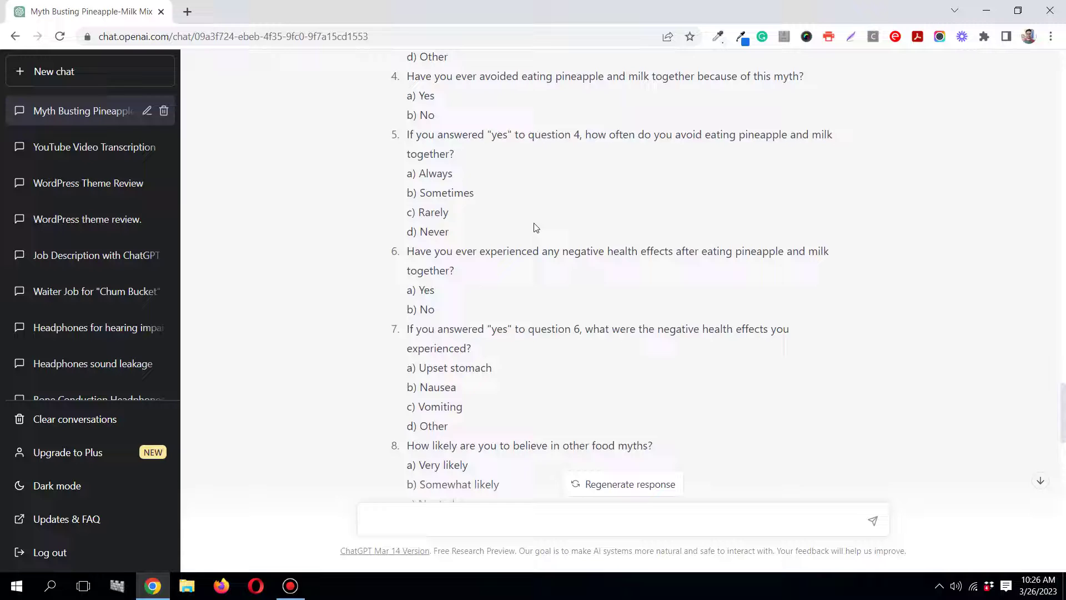
scroll(525, 217, up, 2)
scroll(536, 227, up, 2)
scroll(536, 226, up, 2)
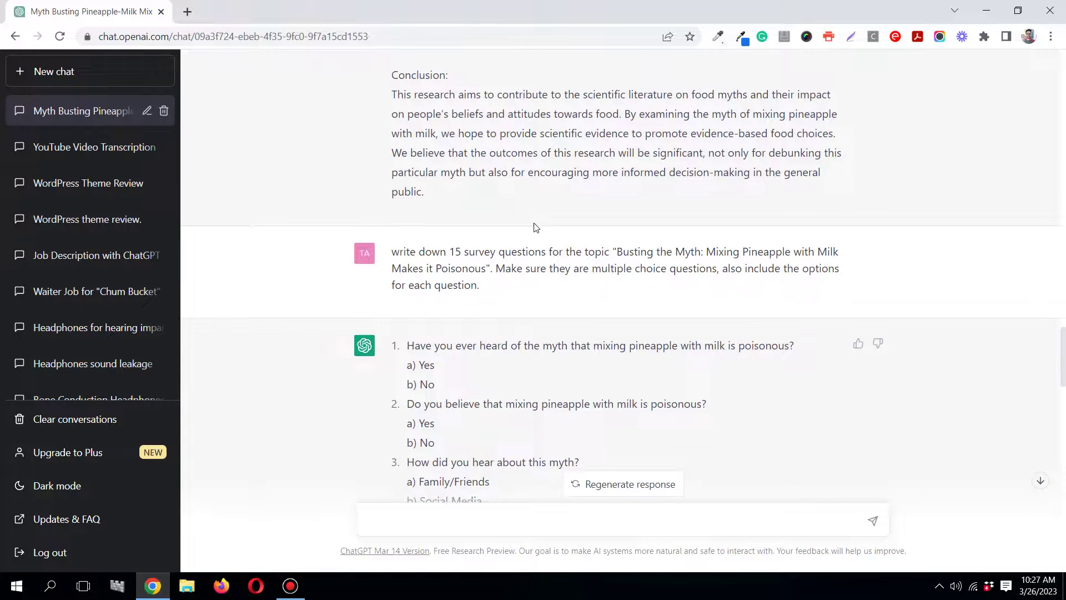
scroll(536, 227, down, 2)
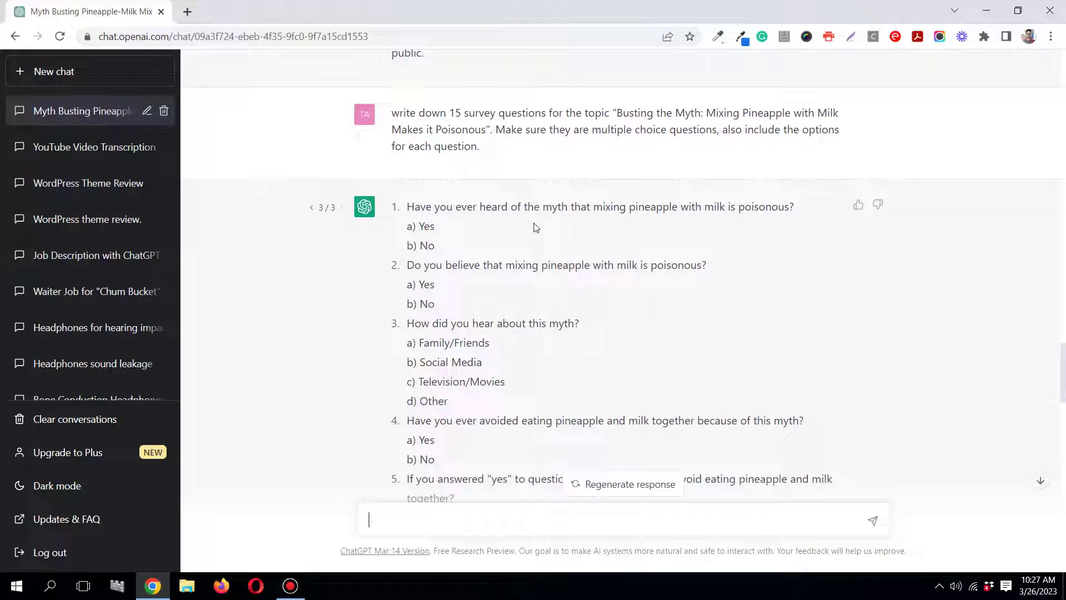
scroll(536, 227, down, 2)
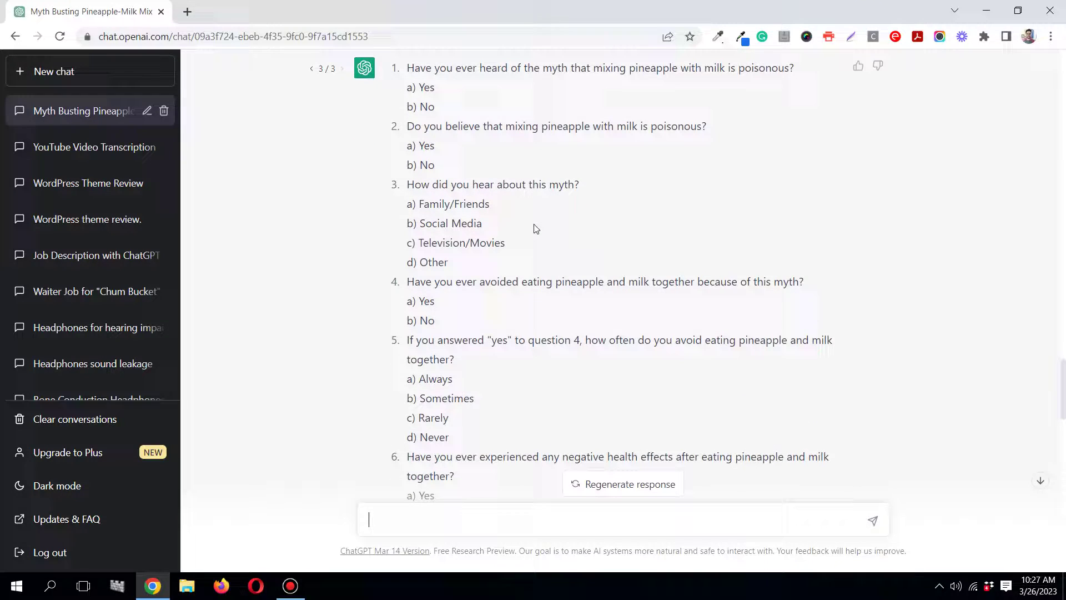